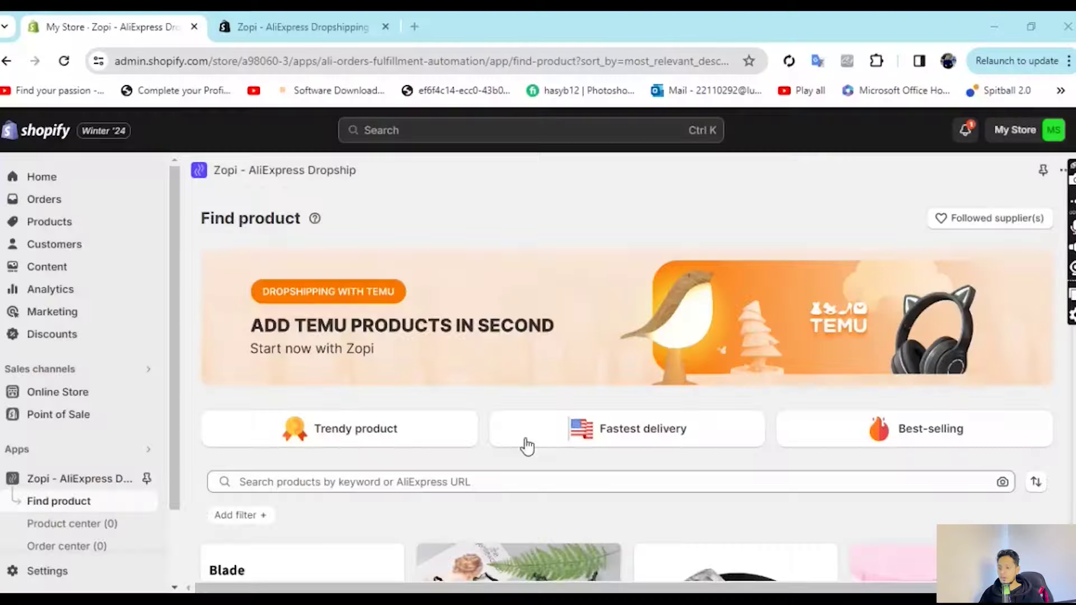
Step: Switch to the browser tab showing Zopi's Shopify App Store listing
{"action": "left_click", "coordinate": [263, 33]}
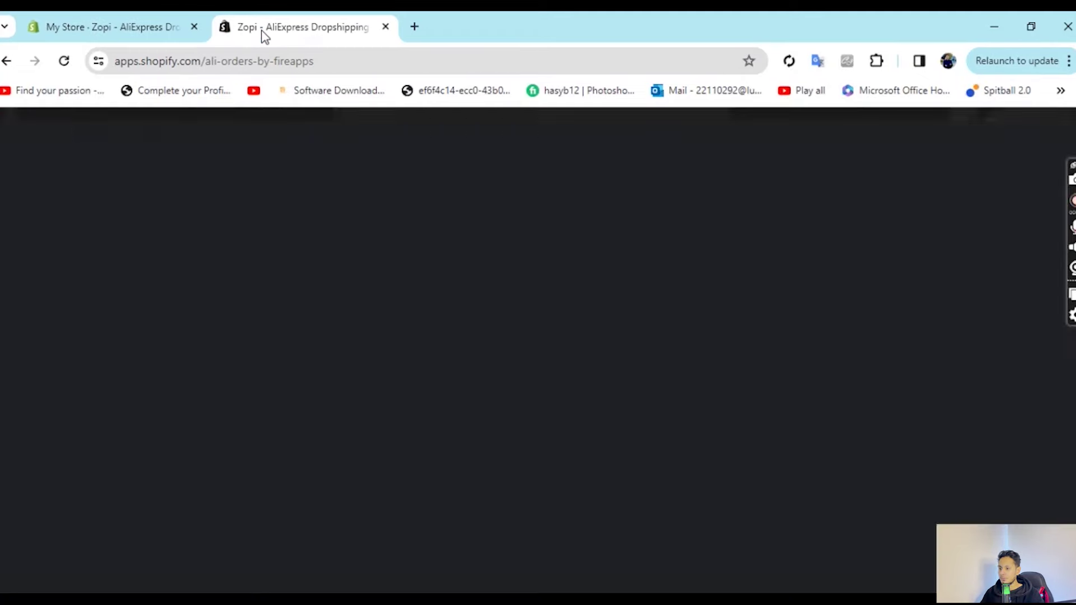
Step: Scroll through the Zopi - AliExpress Dropshipping listing, then return to the My Store Find product page
{"action": "scroll", "coordinate": [284, 185], "scroll_direction": "down", "scroll_amount": 1}
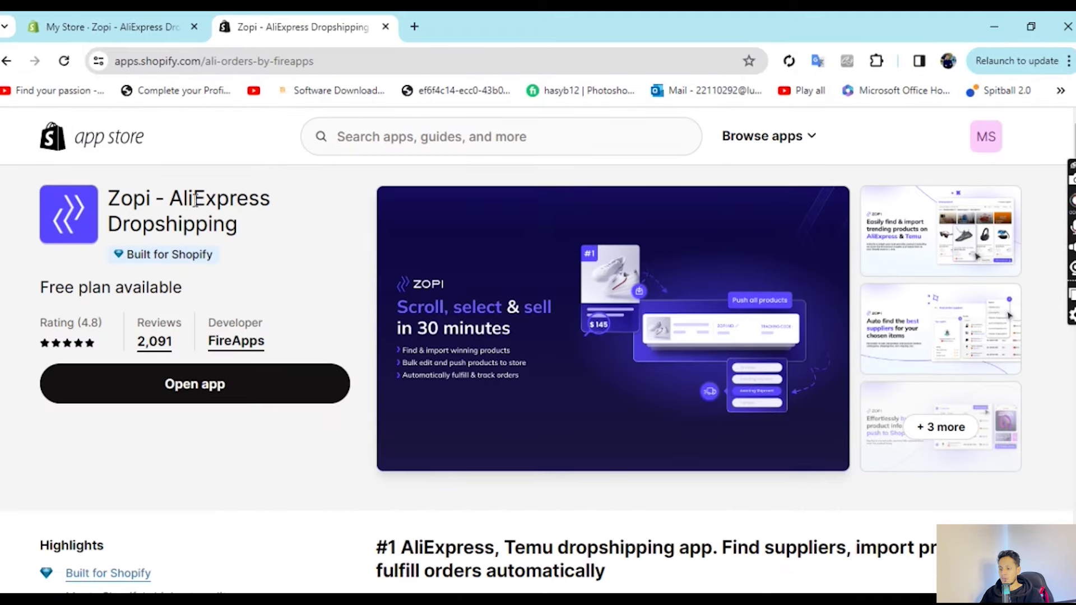
{"action": "scroll", "coordinate": [280, 235], "scroll_direction": "down", "scroll_amount": 1}
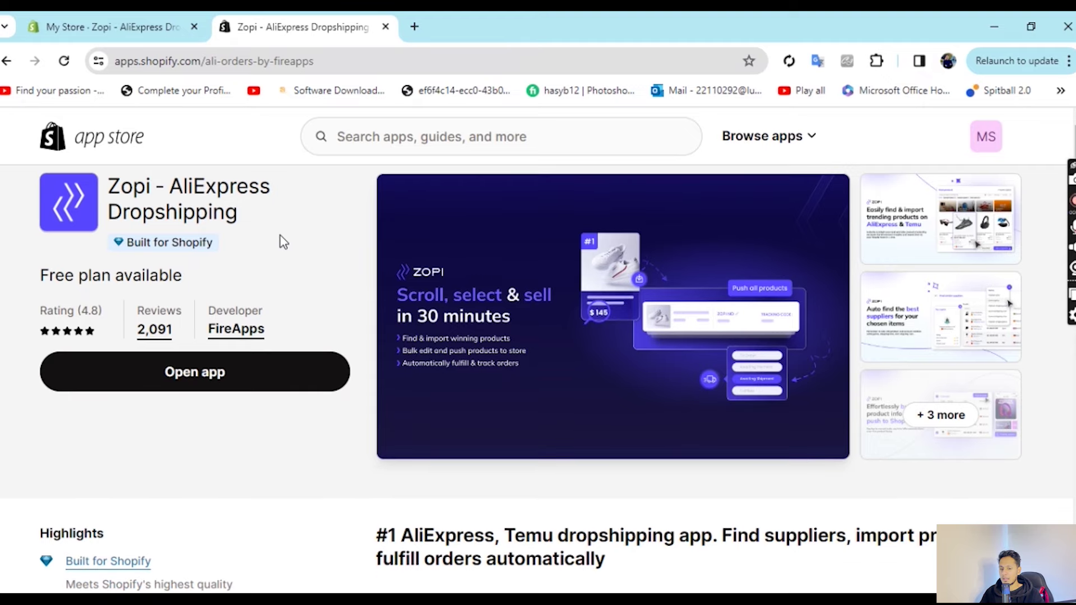
{"action": "scroll", "coordinate": [280, 235], "scroll_direction": "up", "scroll_amount": 1}
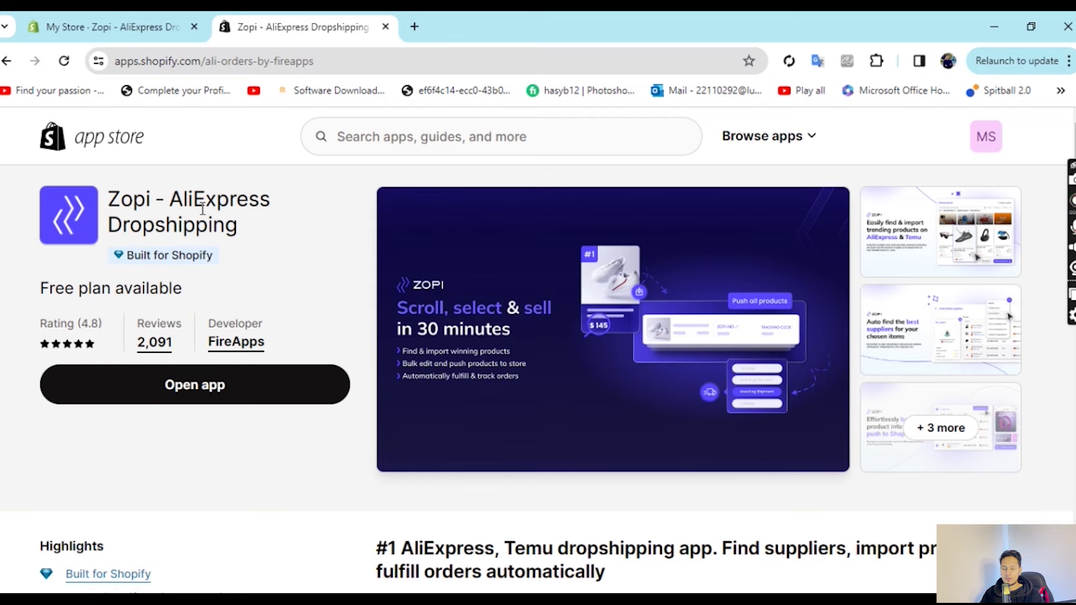
{"action": "scroll", "coordinate": [247, 254], "scroll_direction": "down", "scroll_amount": 1}
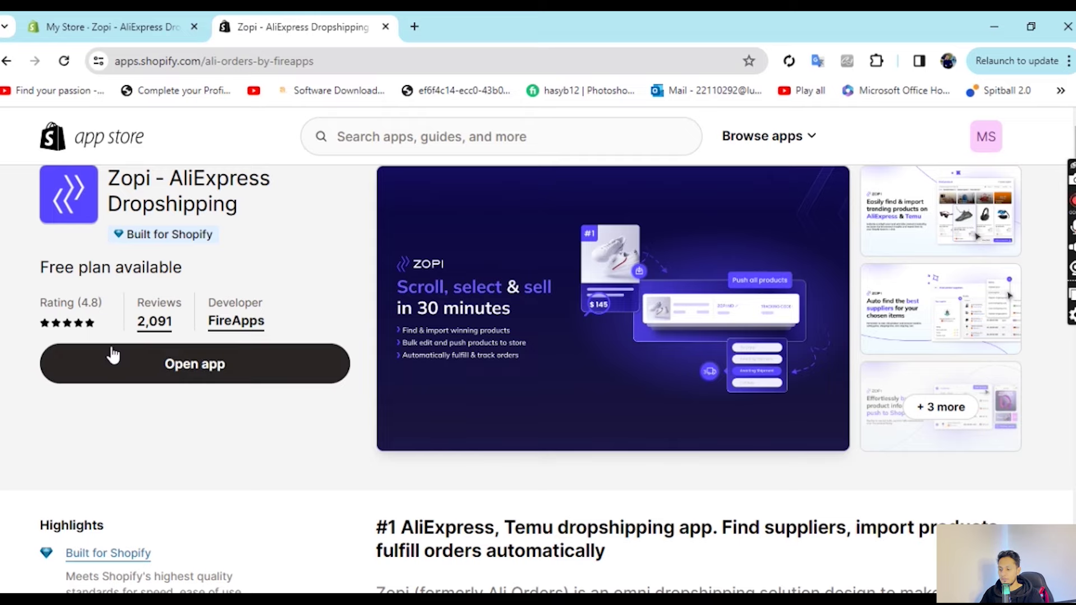
{"action": "scroll", "coordinate": [113, 355], "scroll_direction": "down", "scroll_amount": 2}
{"action": "scroll", "coordinate": [112, 355], "scroll_direction": "up", "scroll_amount": 2}
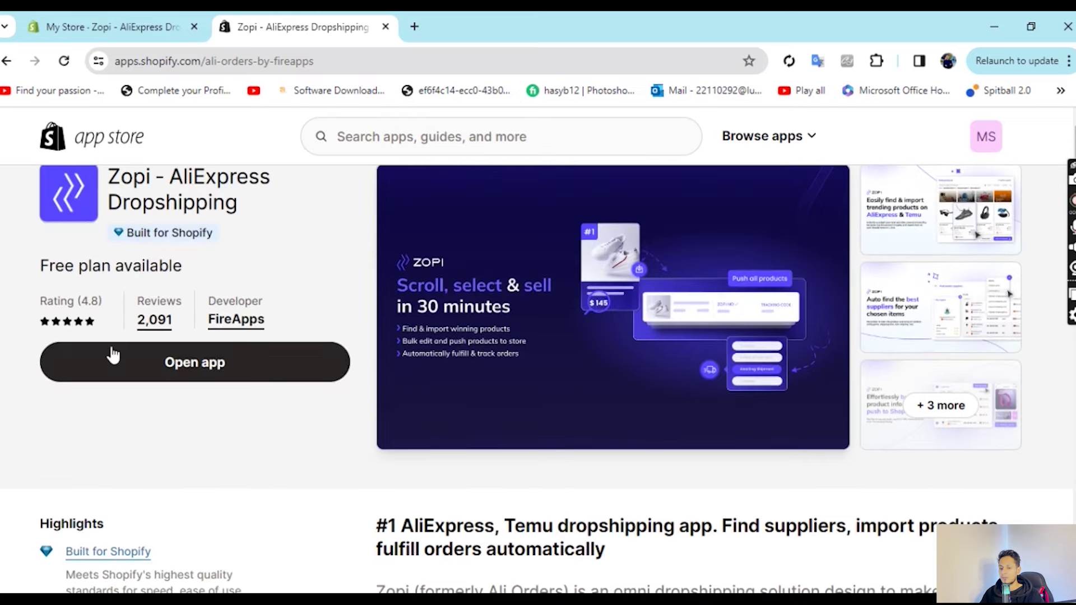
{"action": "scroll", "coordinate": [221, 272], "scroll_direction": "up", "scroll_amount": 1}
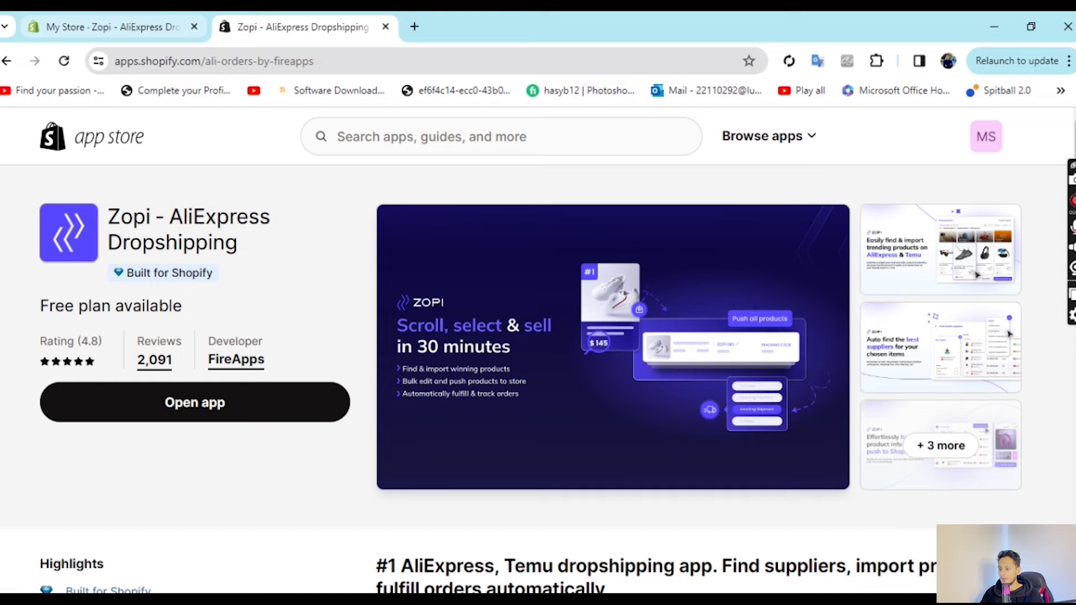
{"action": "left_click", "coordinate": [101, 27]}
{"action": "scroll", "coordinate": [107, 368], "scroll_direction": "down", "scroll_amount": 2}
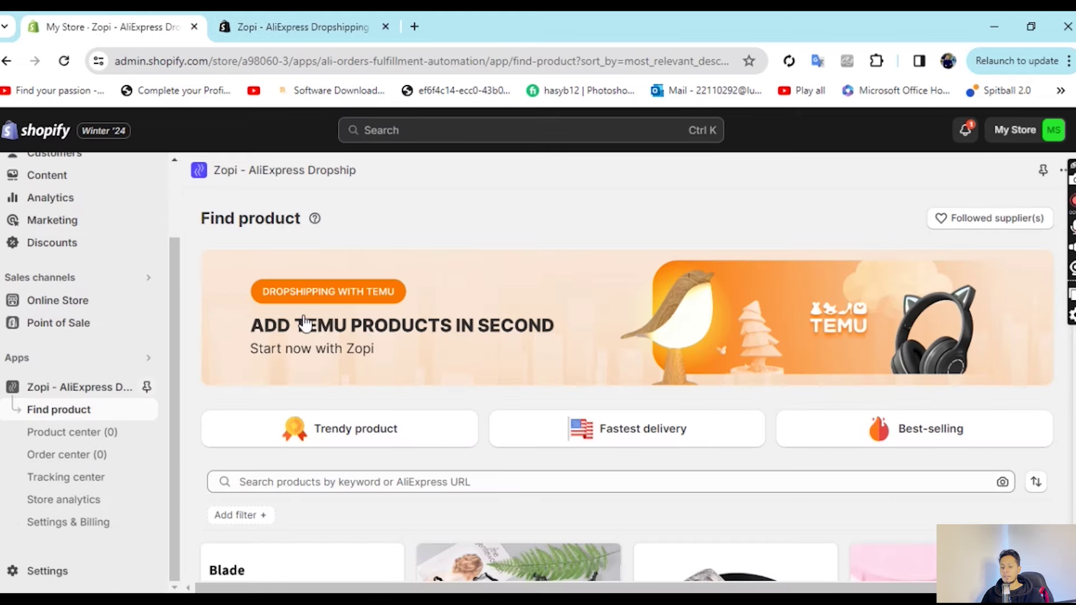
{"action": "scroll", "coordinate": [392, 336], "scroll_direction": "down", "scroll_amount": 3}
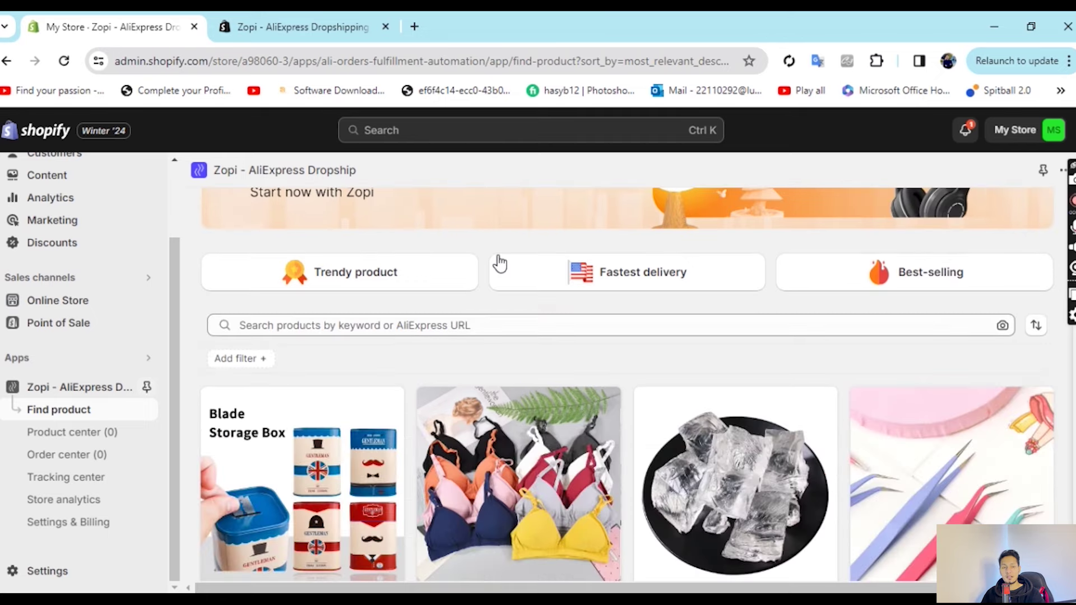
{"action": "scroll", "coordinate": [497, 260], "scroll_direction": "up", "scroll_amount": 3}
{"action": "scroll", "coordinate": [554, 273], "scroll_direction": "down", "scroll_amount": 2}
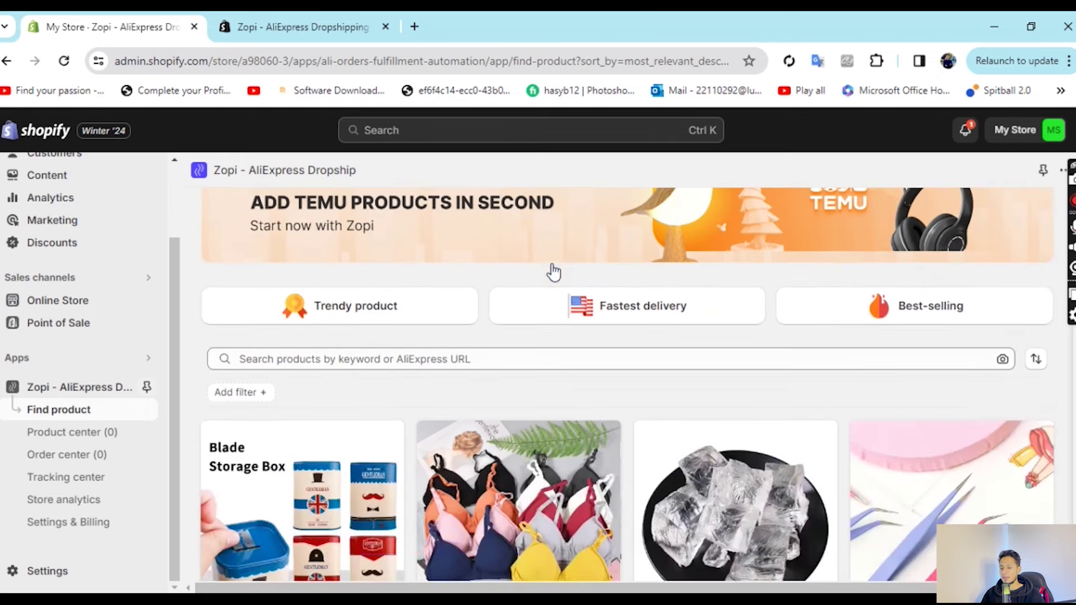
{"action": "scroll", "coordinate": [554, 273], "scroll_direction": "up", "scroll_amount": 2}
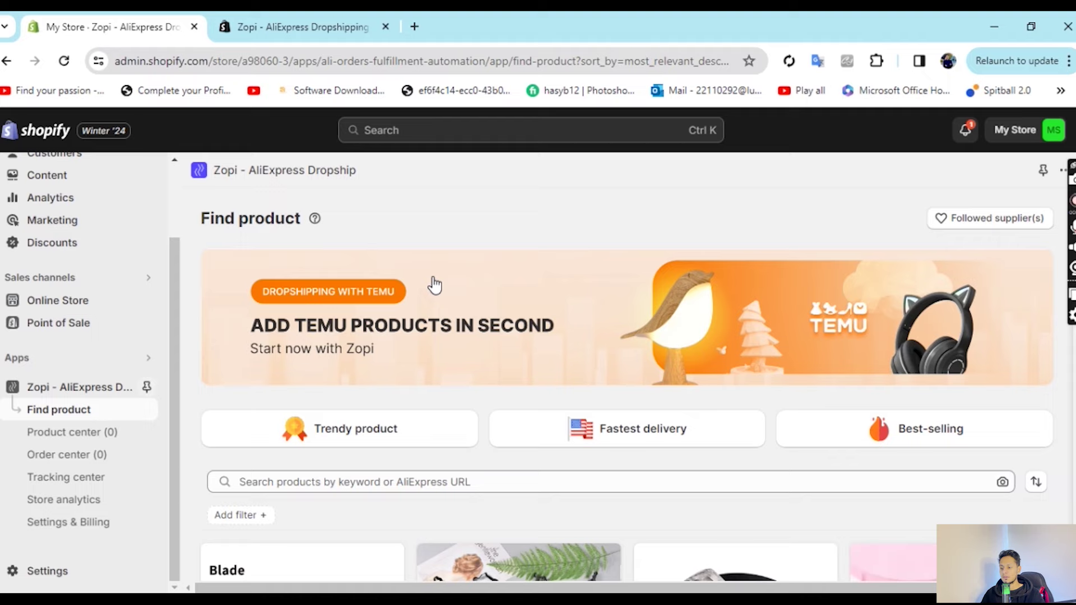
{"action": "scroll", "coordinate": [434, 285], "scroll_direction": "down", "scroll_amount": 2}
{"action": "scroll", "coordinate": [379, 319], "scroll_direction": "up", "scroll_amount": 2}
{"action": "scroll", "coordinate": [370, 330], "scroll_direction": "down", "scroll_amount": 1}
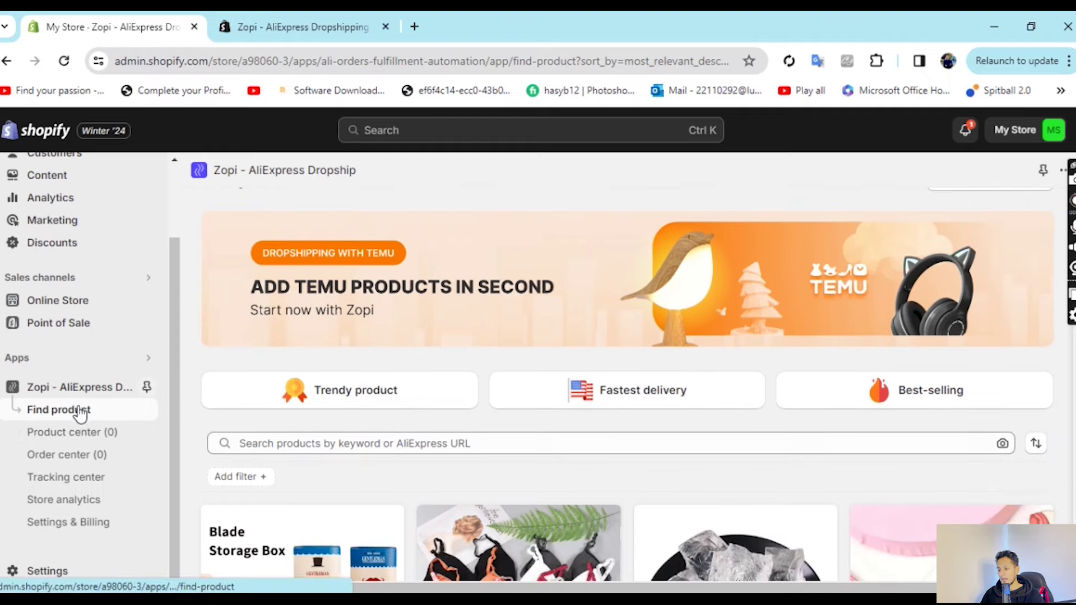
{"action": "scroll", "coordinate": [139, 414], "scroll_direction": "up", "scroll_amount": 2}
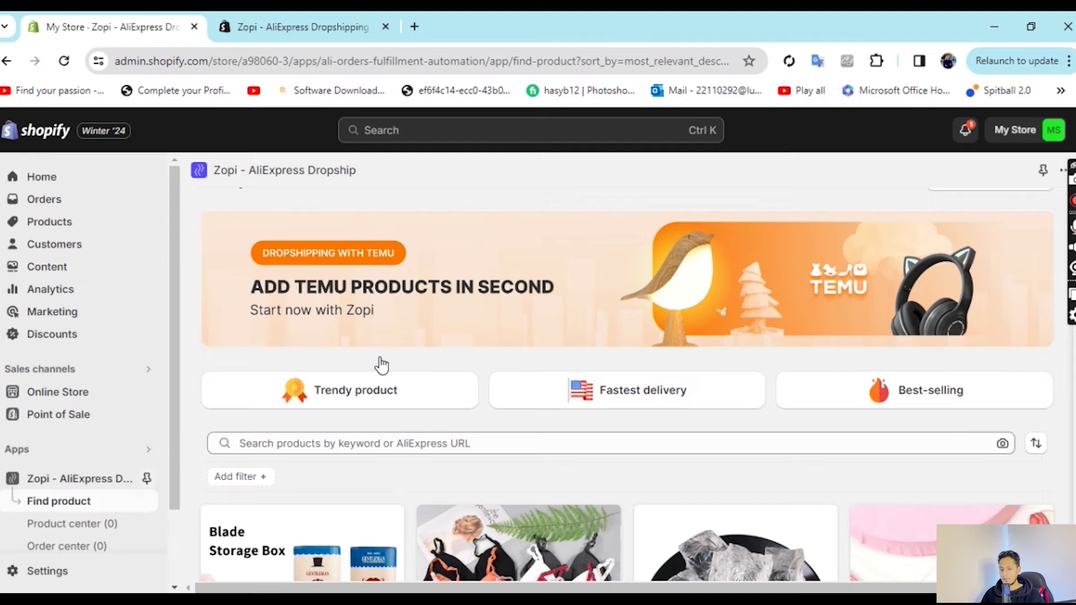
{"action": "scroll", "coordinate": [377, 365], "scroll_direction": "down", "scroll_amount": 6}
{"action": "scroll", "coordinate": [372, 369], "scroll_direction": "up", "scroll_amount": 6}
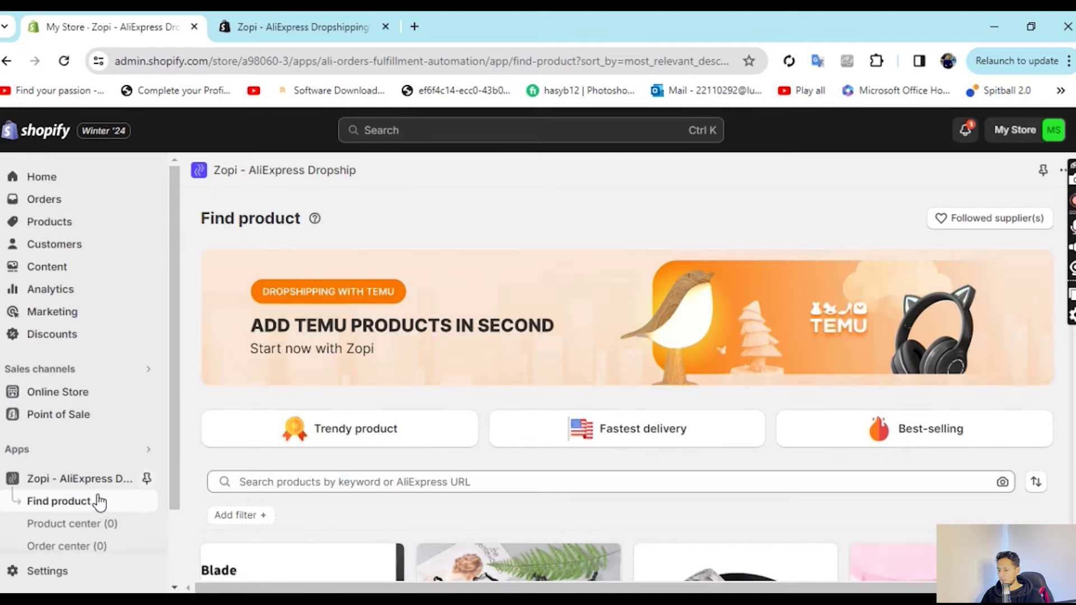
{"action": "scroll", "coordinate": [106, 497], "scroll_direction": "down", "scroll_amount": 2}
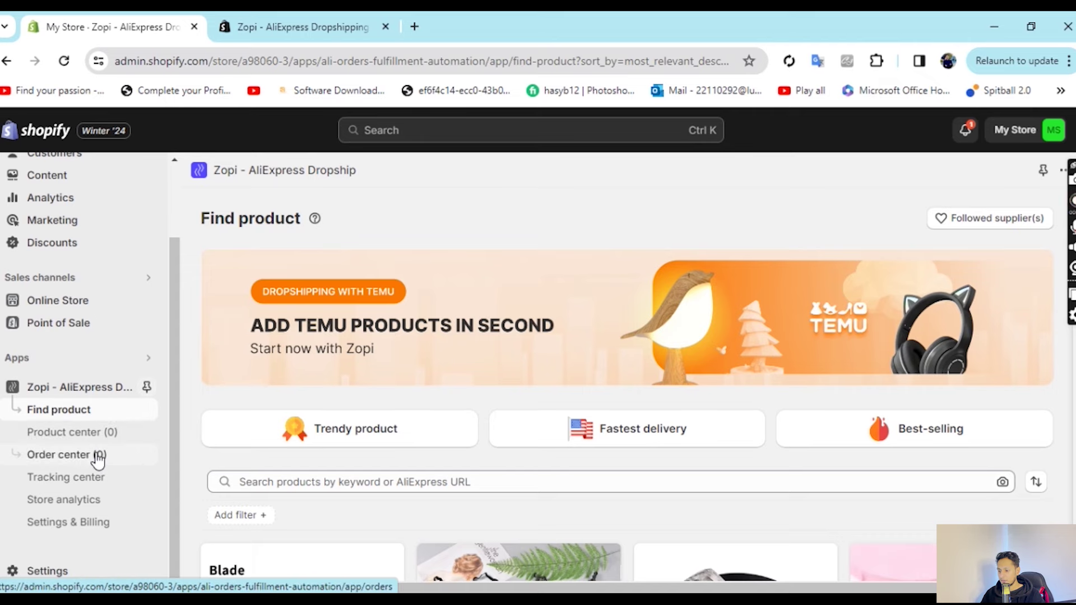
{"action": "left_click", "coordinate": [97, 454]}
{"action": "left_click", "coordinate": [88, 485]}
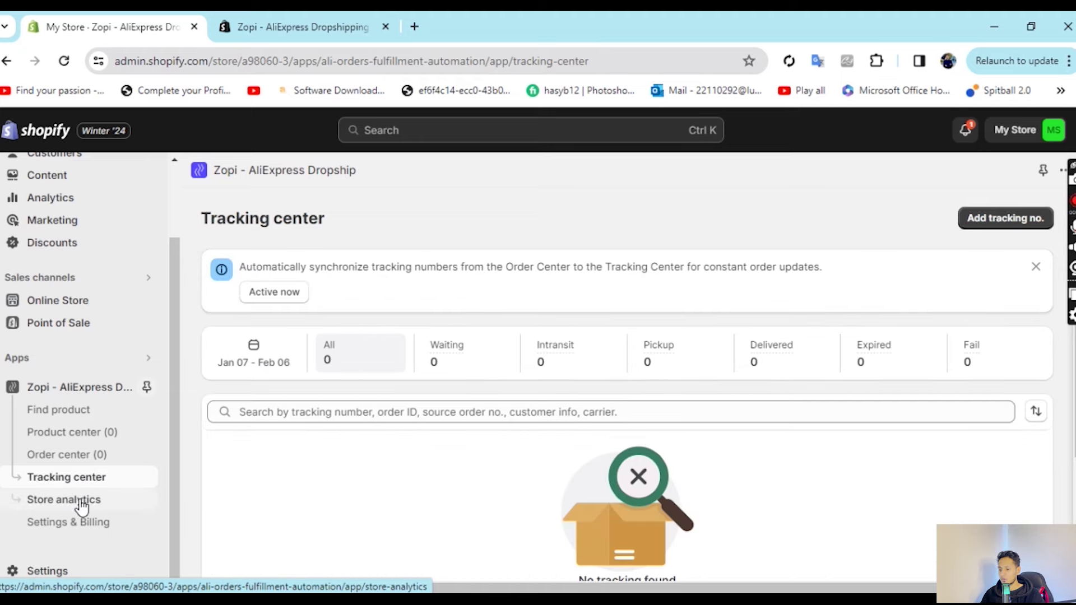
{"action": "left_click", "coordinate": [82, 498]}
{"action": "left_click", "coordinate": [86, 412]}
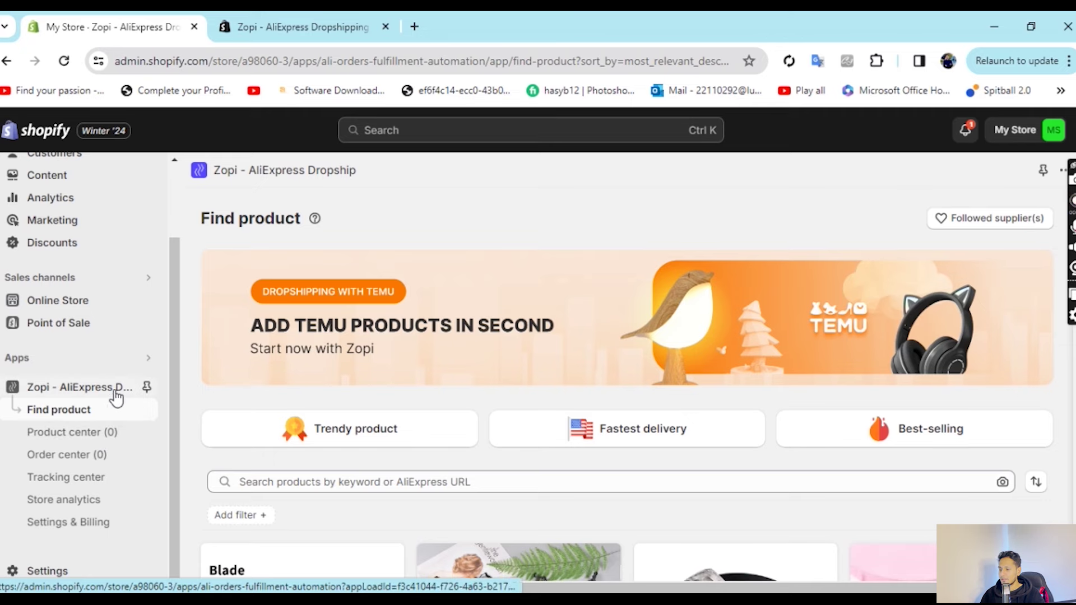
Step: Scroll the Find product grid until the $25.68 Memory Foam Seat Cushion card appears
{"action": "scroll", "coordinate": [446, 365], "scroll_direction": "down", "scroll_amount": 2}
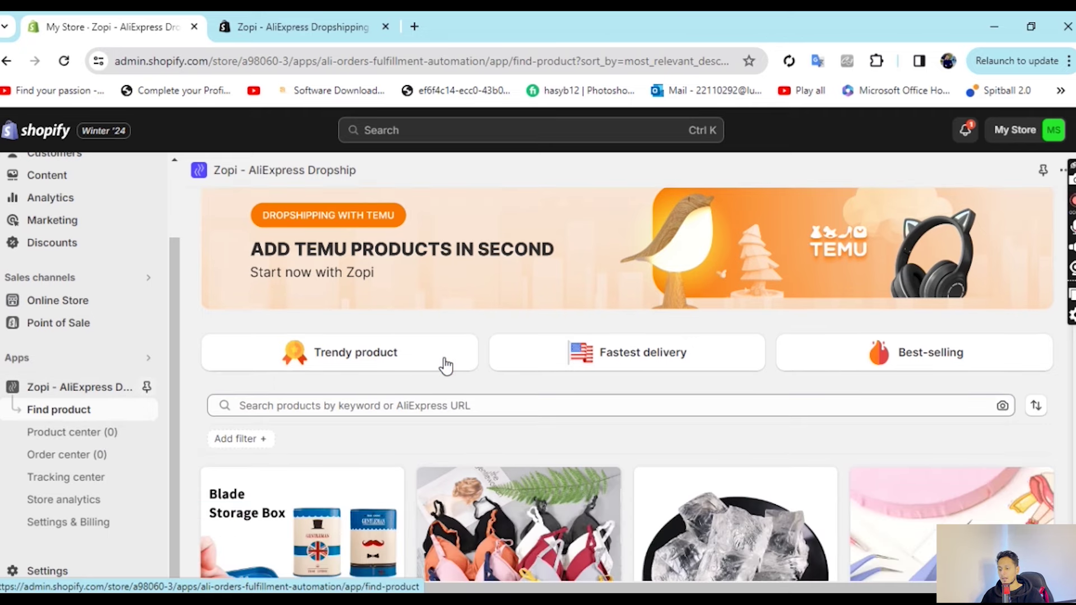
{"action": "scroll", "coordinate": [460, 315], "scroll_direction": "up", "scroll_amount": 1}
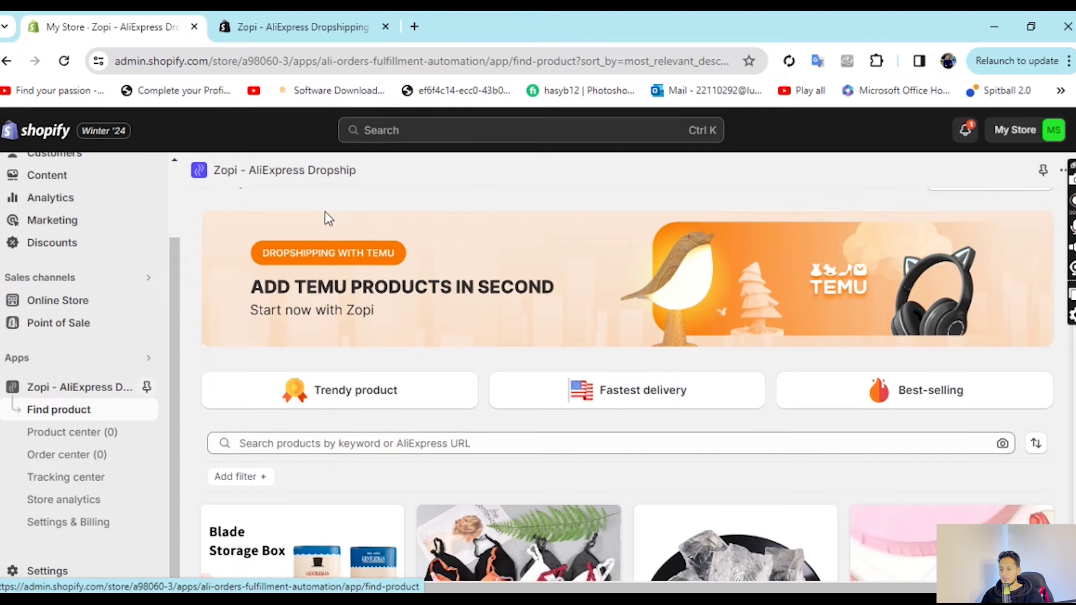
{"action": "scroll", "coordinate": [437, 387], "scroll_direction": "down", "scroll_amount": 10}
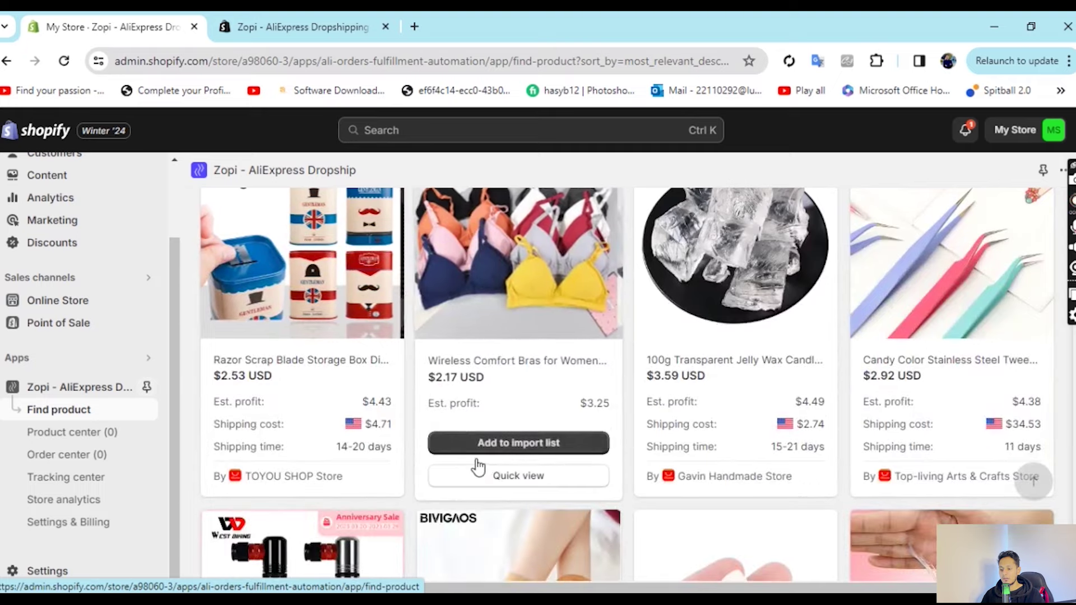
{"action": "scroll", "coordinate": [478, 465], "scroll_direction": "down", "scroll_amount": 2}
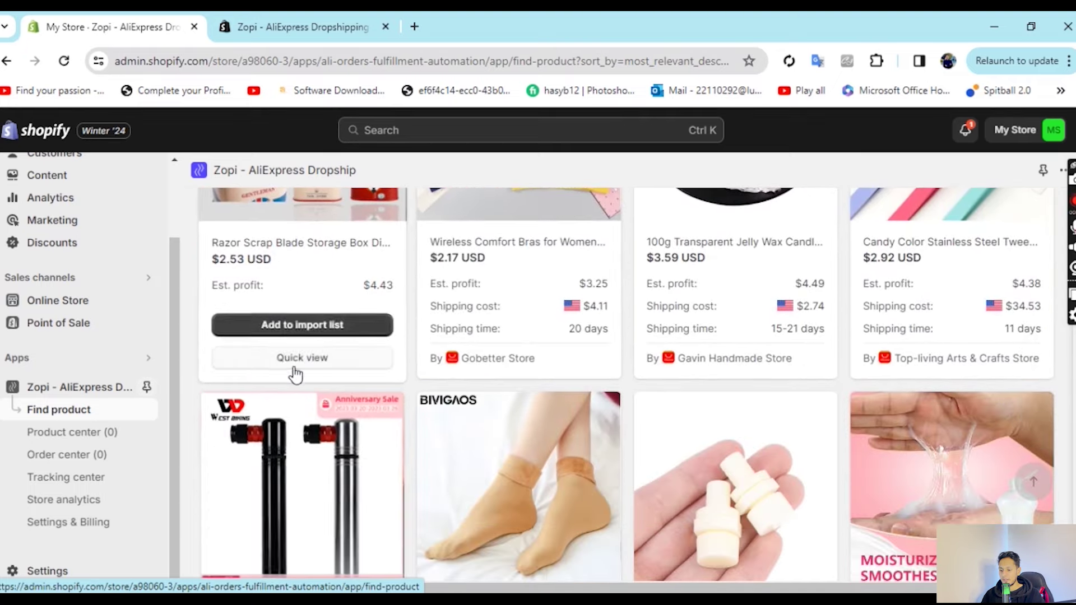
{"action": "scroll", "coordinate": [697, 432], "scroll_direction": "down", "scroll_amount": 5}
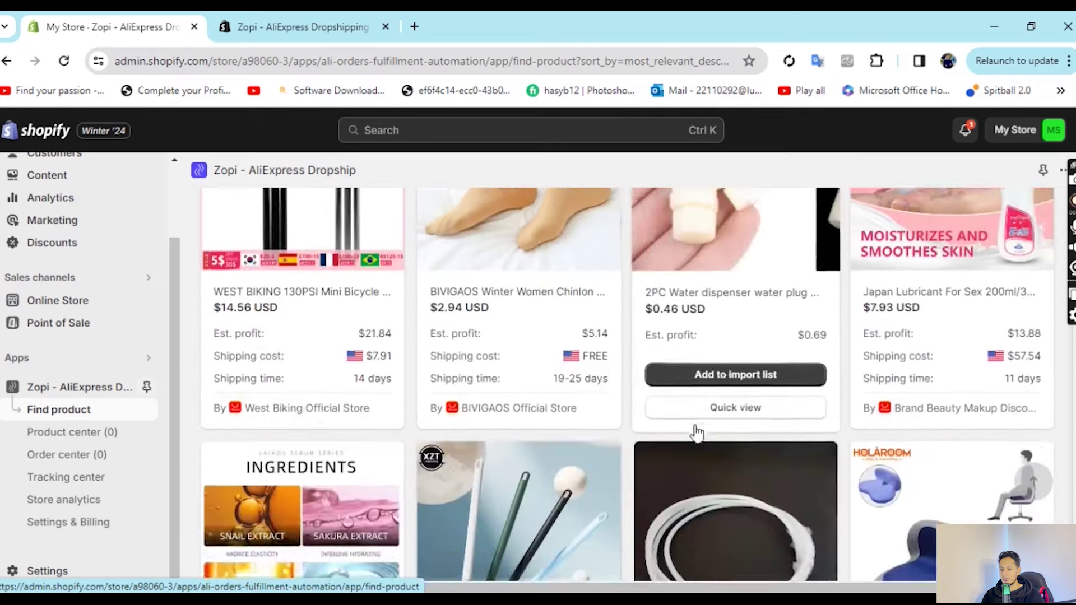
{"action": "scroll", "coordinate": [696, 432], "scroll_direction": "down", "scroll_amount": 8}
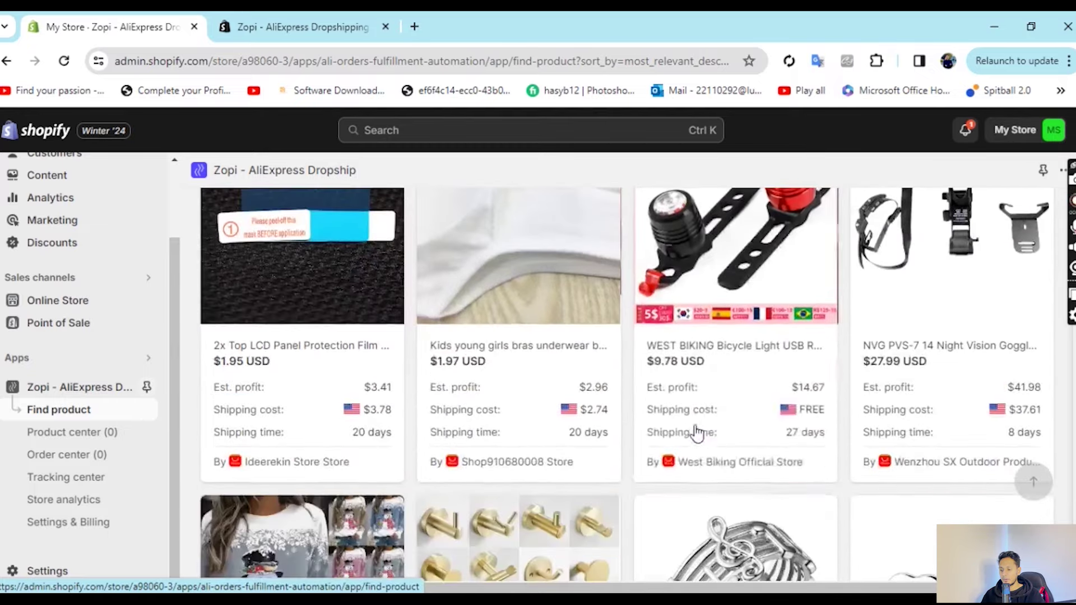
{"action": "scroll", "coordinate": [697, 432], "scroll_direction": "up", "scroll_amount": 16}
{"action": "scroll", "coordinate": [648, 500], "scroll_direction": "down", "scroll_amount": 3}
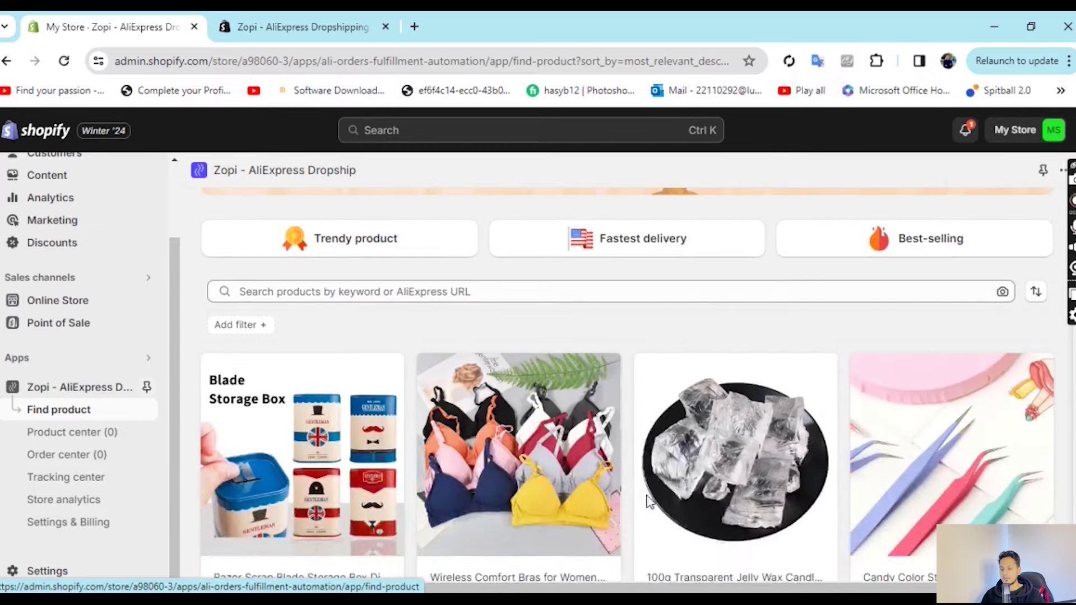
{"action": "scroll", "coordinate": [480, 391], "scroll_direction": "up", "scroll_amount": 3}
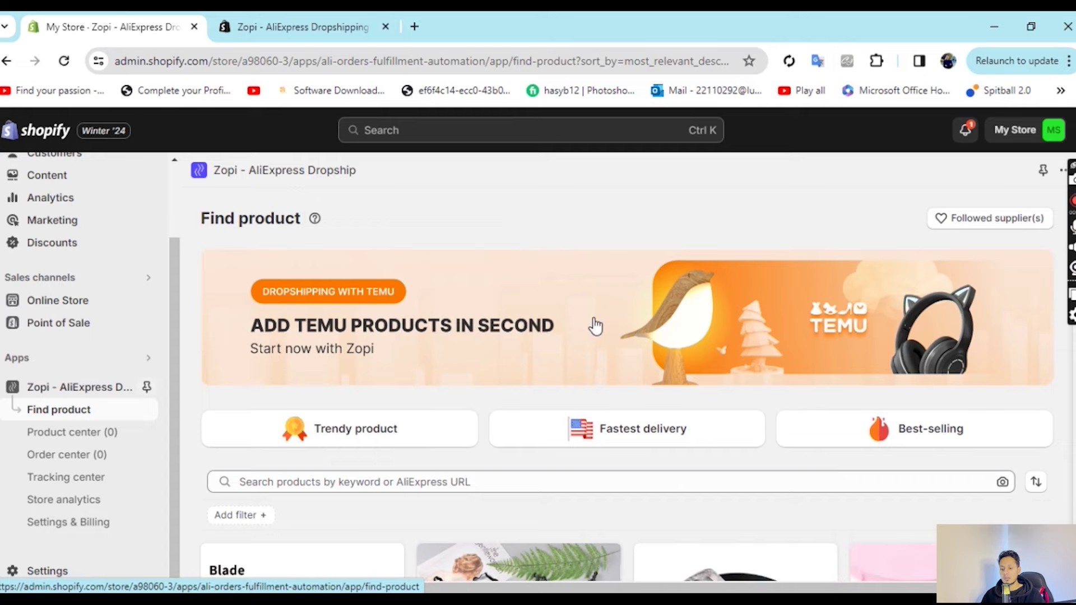
{"action": "scroll", "coordinate": [720, 525], "scroll_direction": "down", "scroll_amount": 5}
{"action": "mouse_move", "coordinate": [717, 519]}
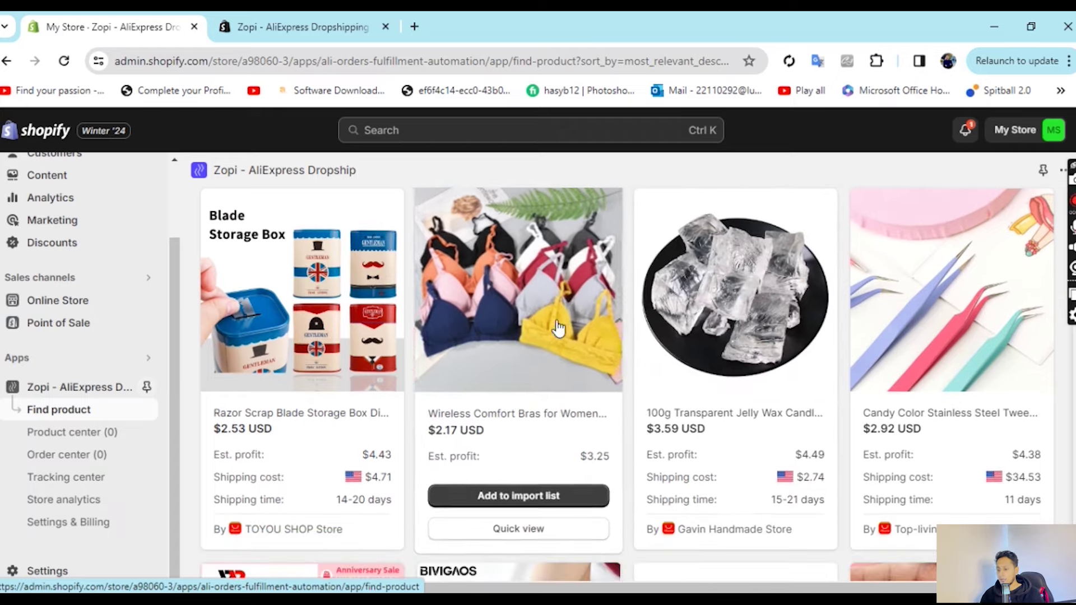
{"action": "scroll", "coordinate": [455, 352], "scroll_direction": "down", "scroll_amount": 5}
{"action": "scroll", "coordinate": [643, 366], "scroll_direction": "down", "scroll_amount": 15}
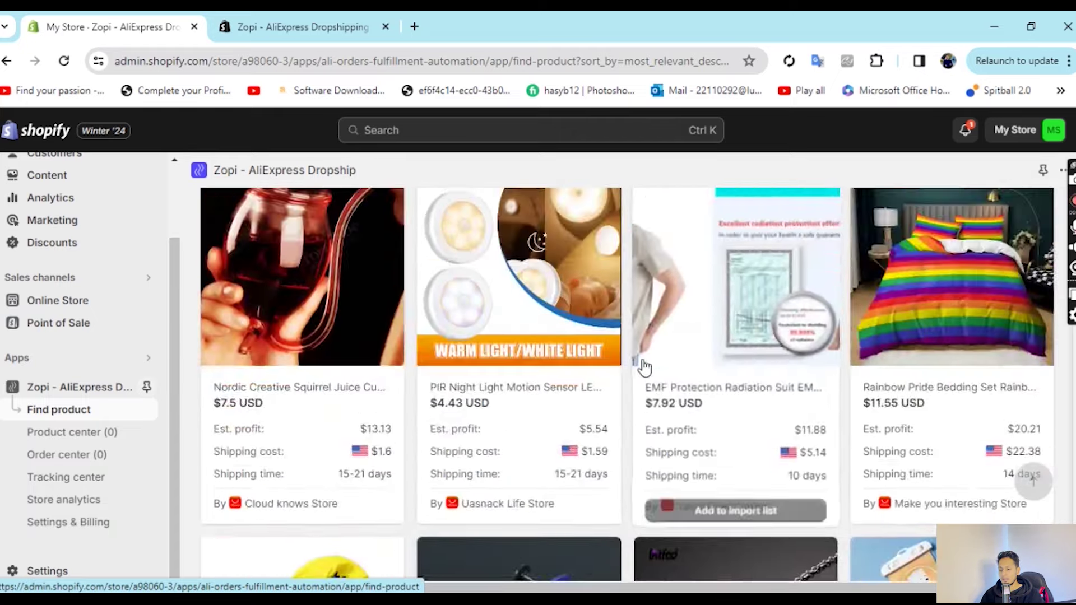
{"action": "scroll", "coordinate": [644, 367], "scroll_direction": "up", "scroll_amount": 20}
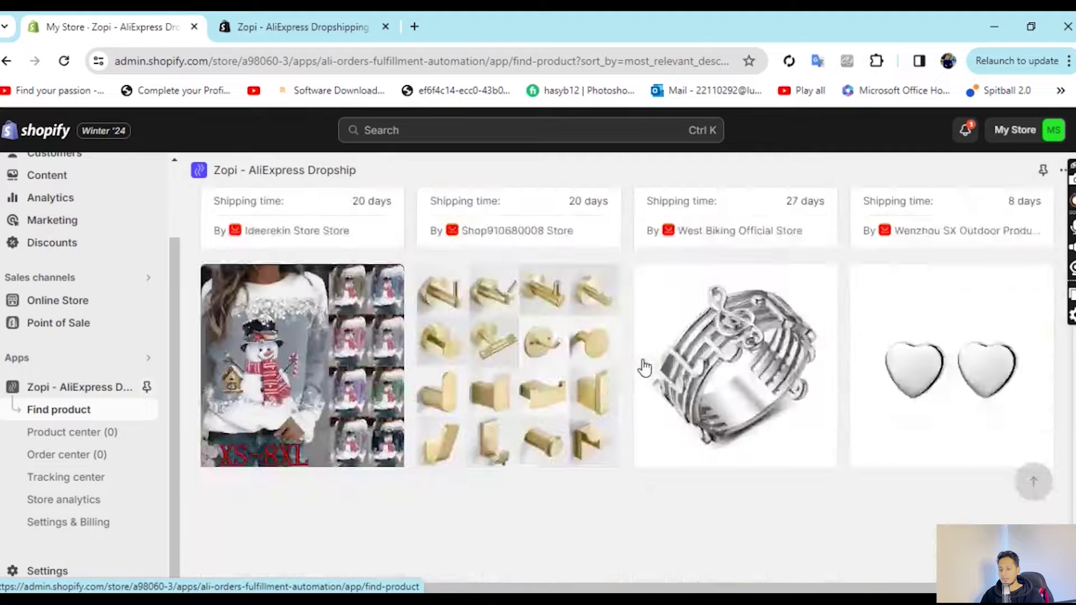
{"action": "scroll", "coordinate": [640, 379], "scroll_direction": "down", "scroll_amount": 9}
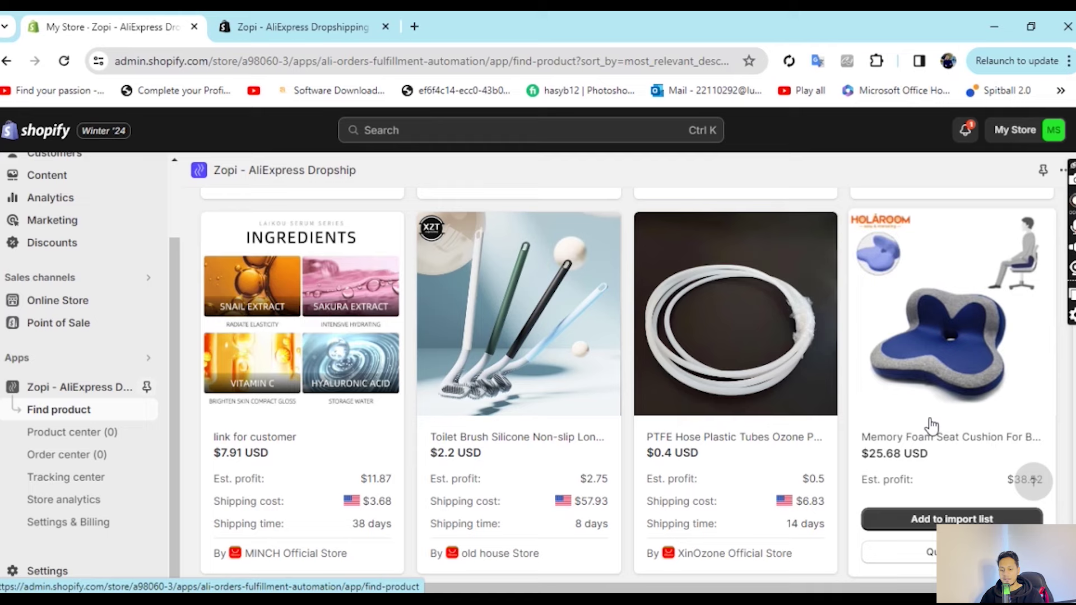
Step: Add the $25.68 Memory Foam Seat Cushion to the import list and open Product center (1)
{"action": "left_click", "coordinate": [926, 521]}
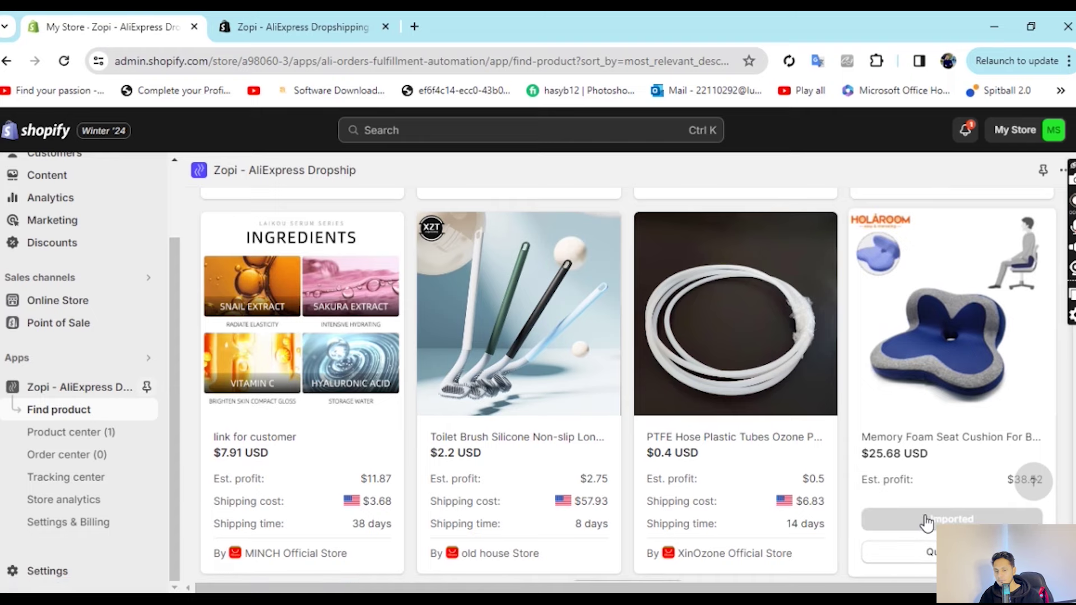
{"action": "left_click", "coordinate": [81, 434]}
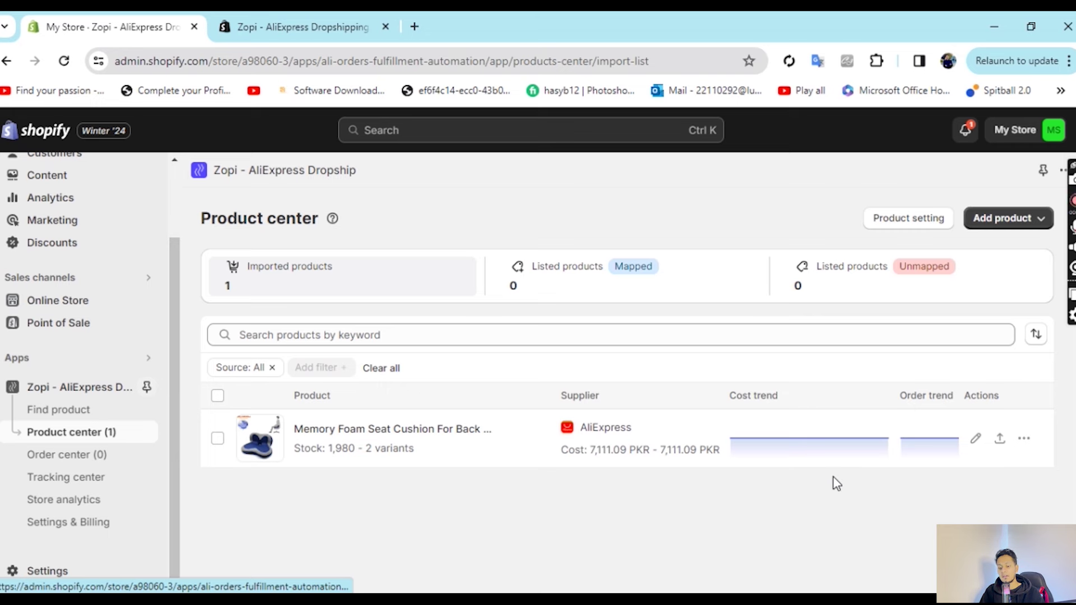
Step: Push the seat cushion to the store as a published product, then go to Products
{"action": "left_click", "coordinate": [999, 439]}
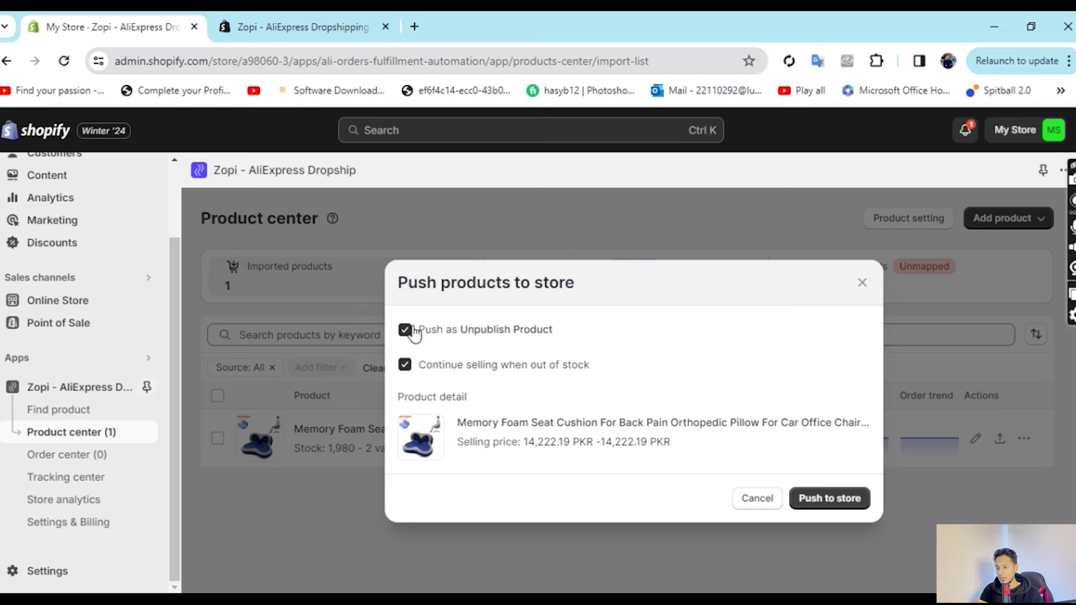
{"action": "scroll", "coordinate": [79, 240], "scroll_direction": "up", "scroll_amount": 2}
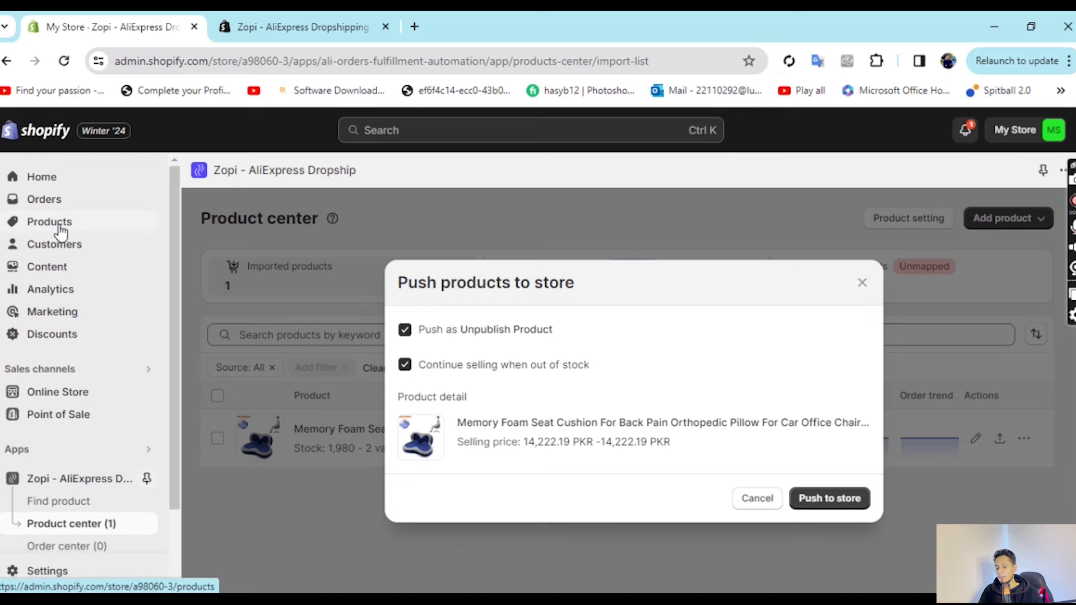
{"action": "left_click", "coordinate": [405, 329]}
{"action": "left_click", "coordinate": [844, 501]}
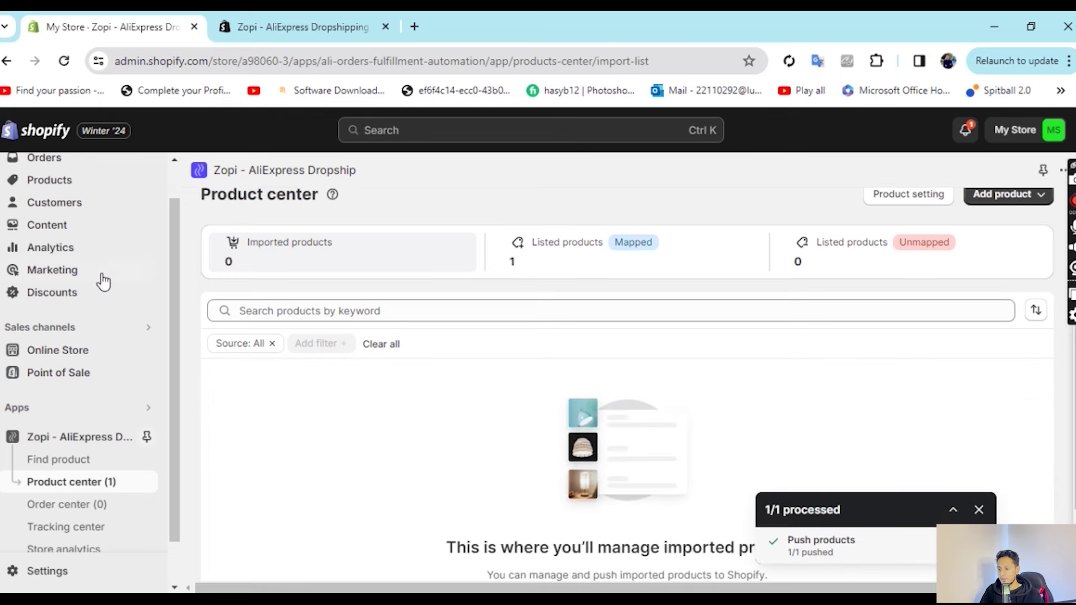
{"action": "left_click", "coordinate": [75, 188]}
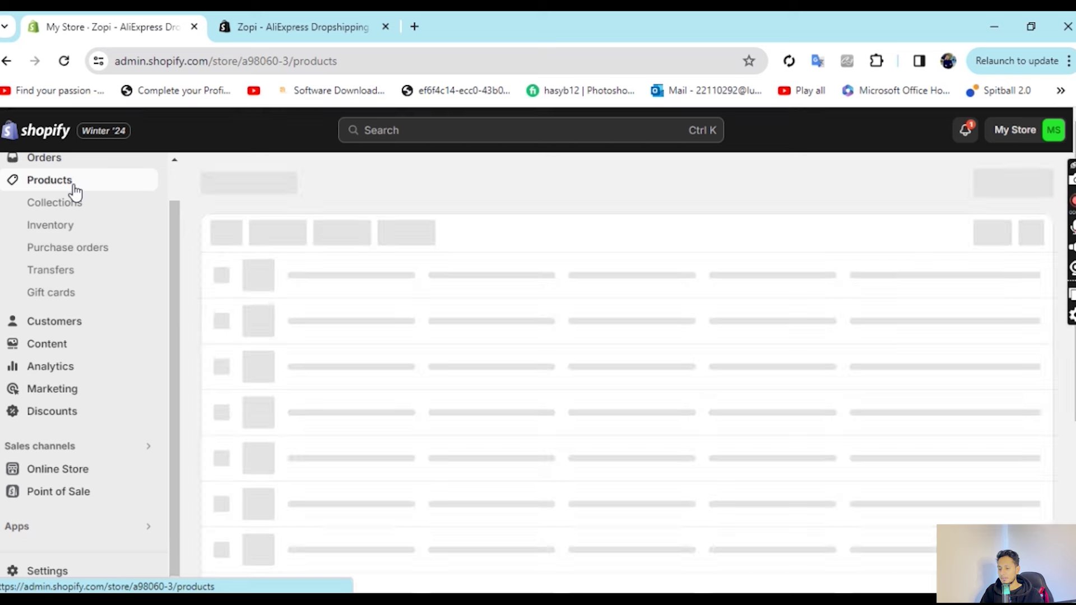